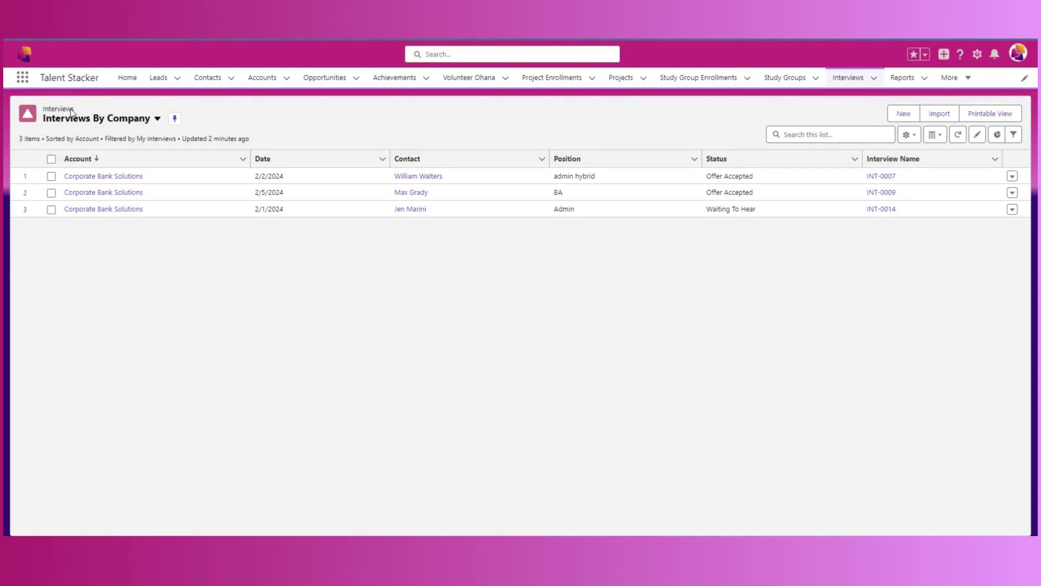
View the All list of interviews, and return to the Interviews By Company list view
left_click(157, 118)
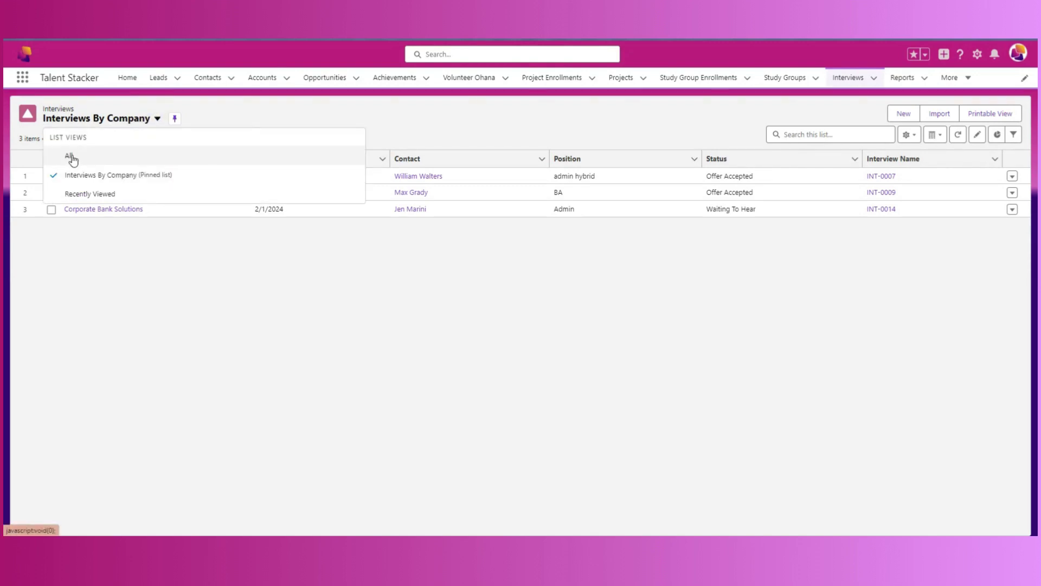
left_click(71, 158)
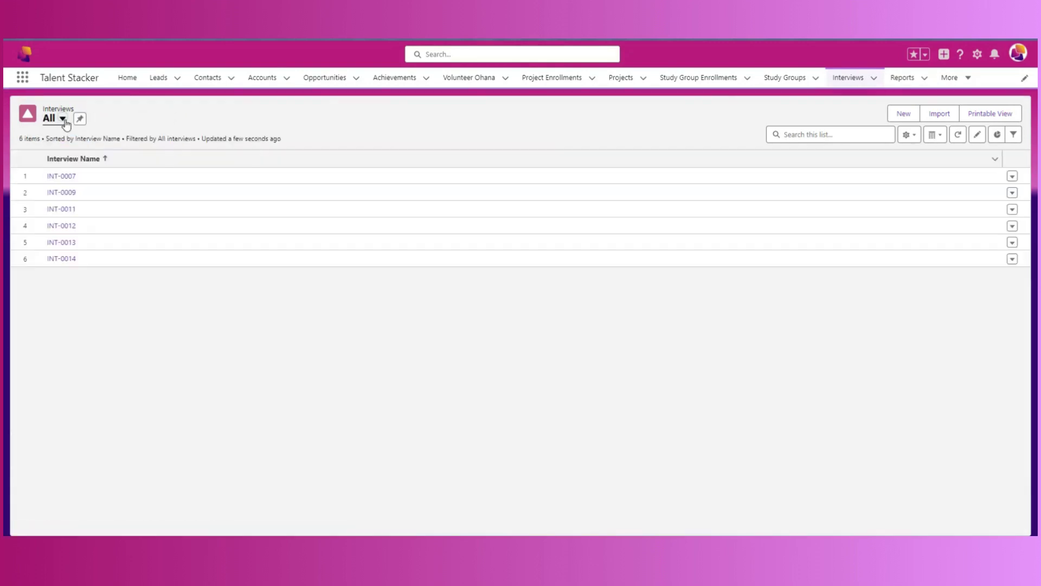
left_click(63, 119)
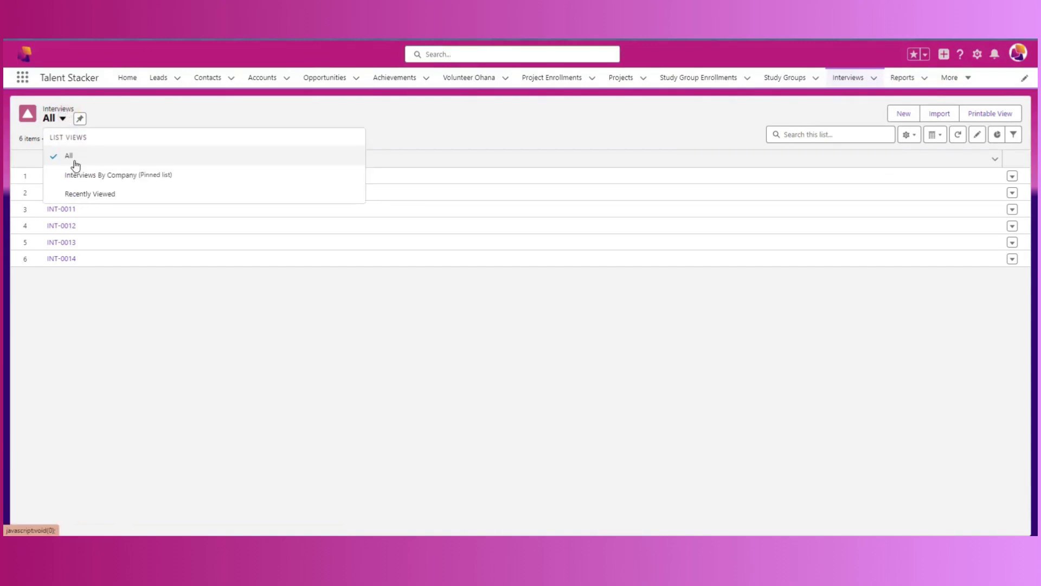
left_click(96, 176)
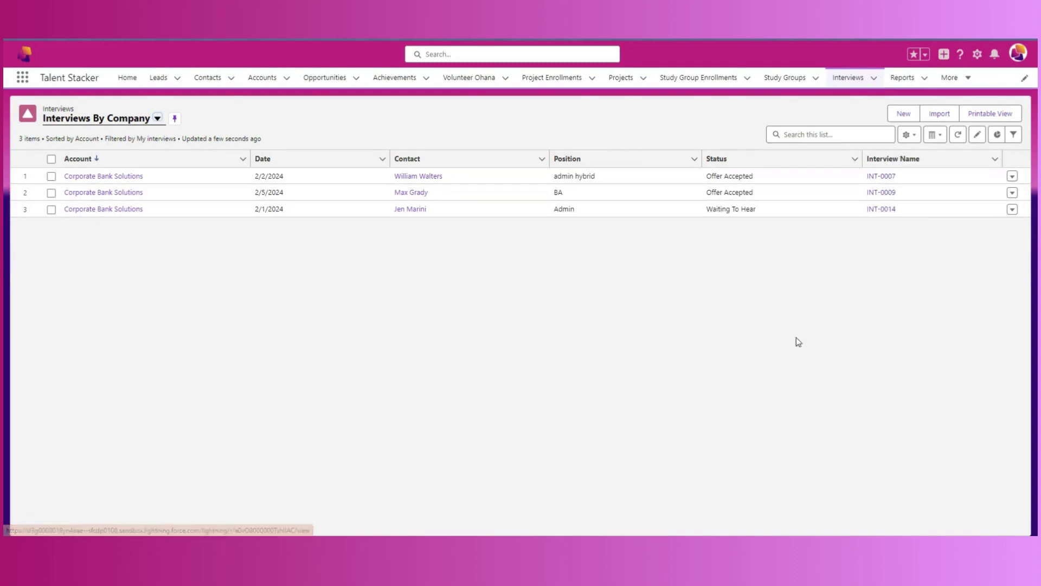
Start a new interview record and choose Corporate Bank Solutions as its account
left_click(904, 114)
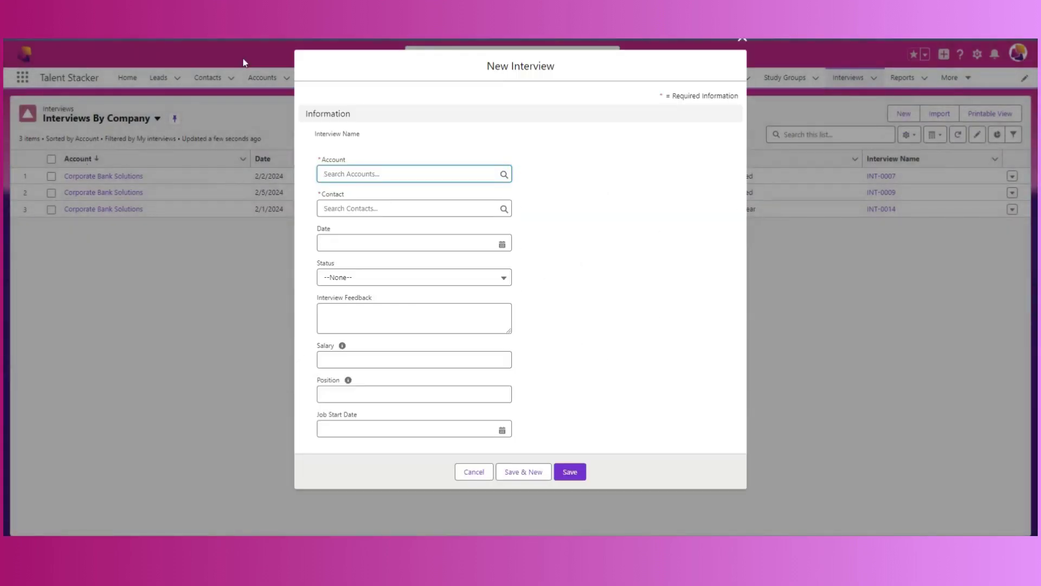
left_click(336, 175)
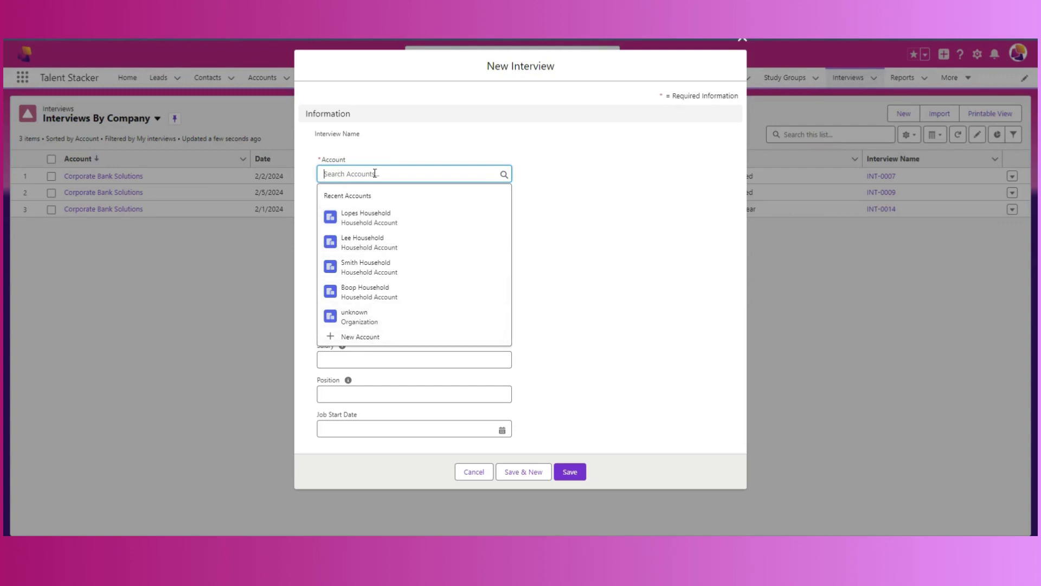
type("bn")
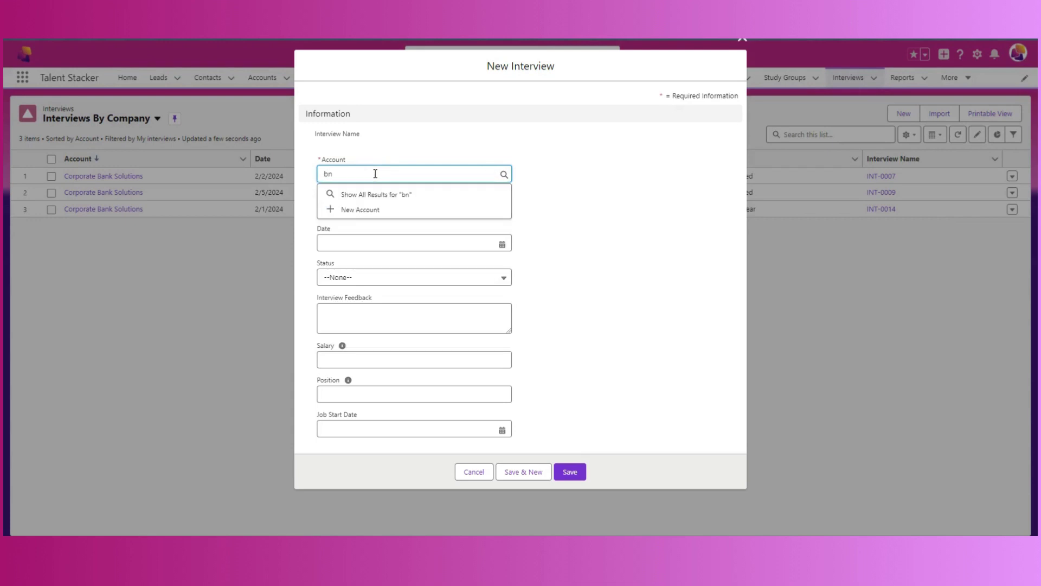
key("BackSpace")
type("ank")
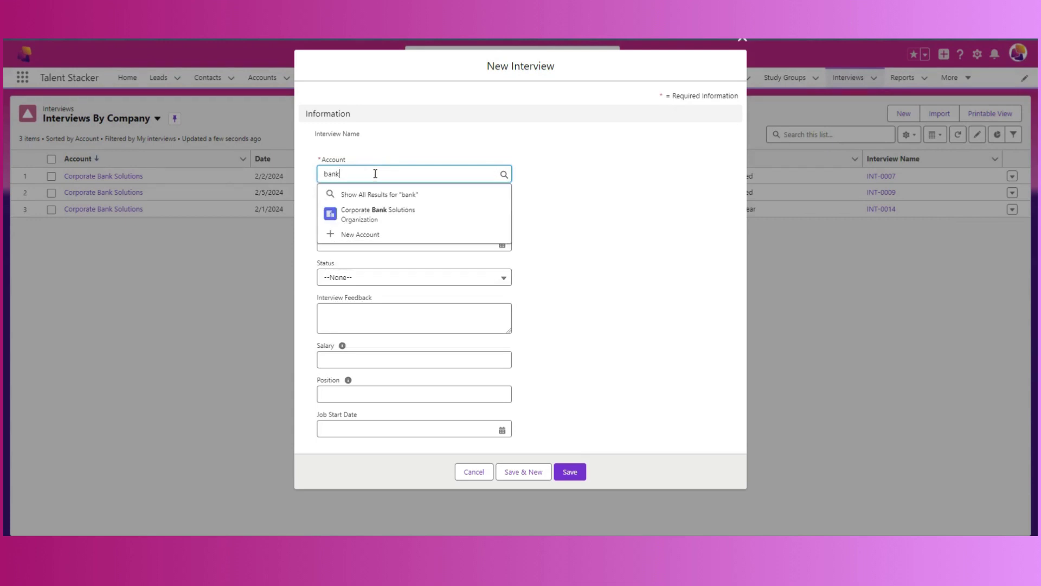
left_click(402, 213)
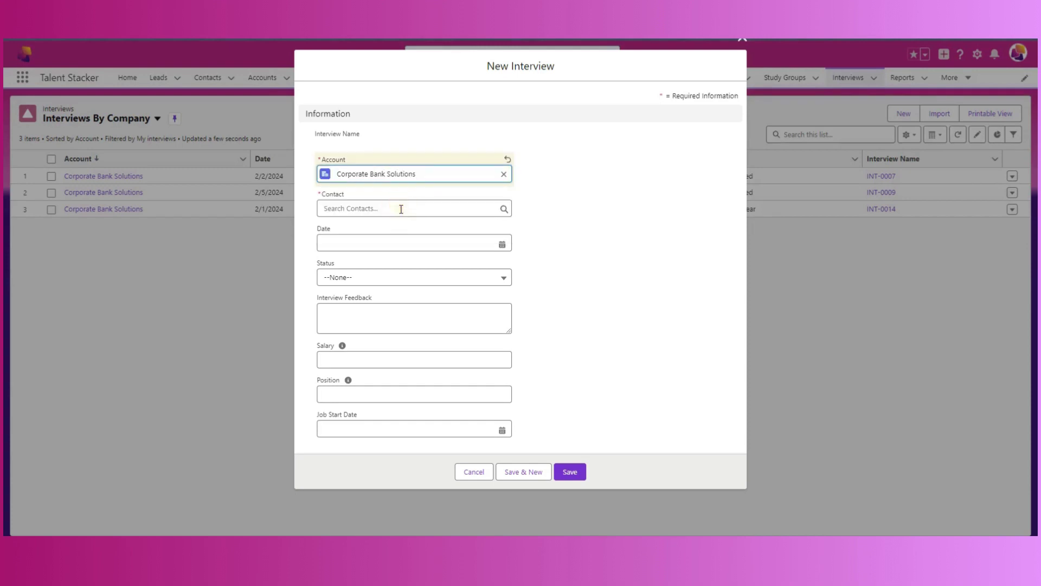
Choose the first recent contact for the interview and set the interview date to 2/2/2024
left_click(408, 210)
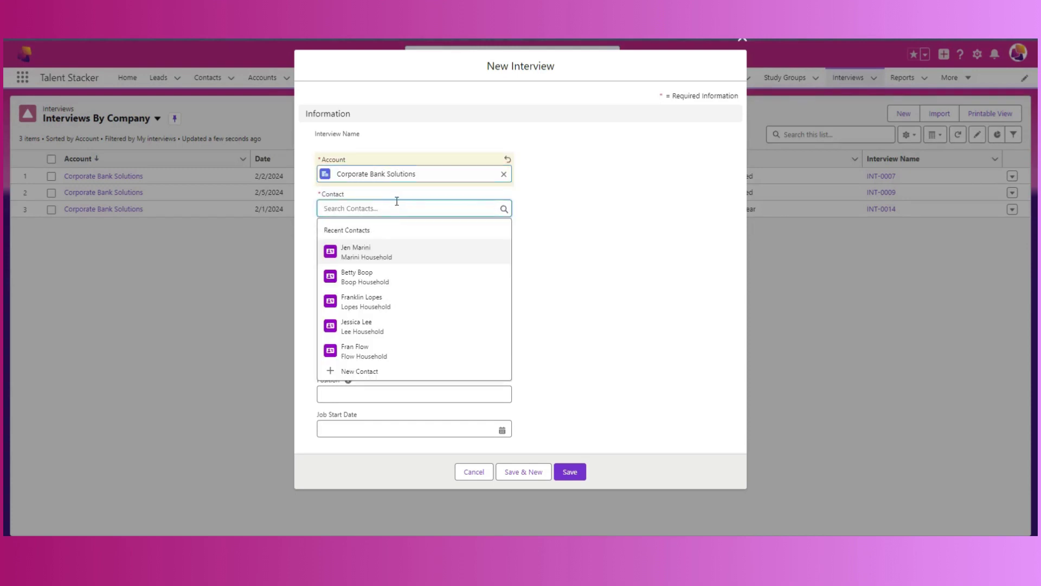
left_click(358, 254)
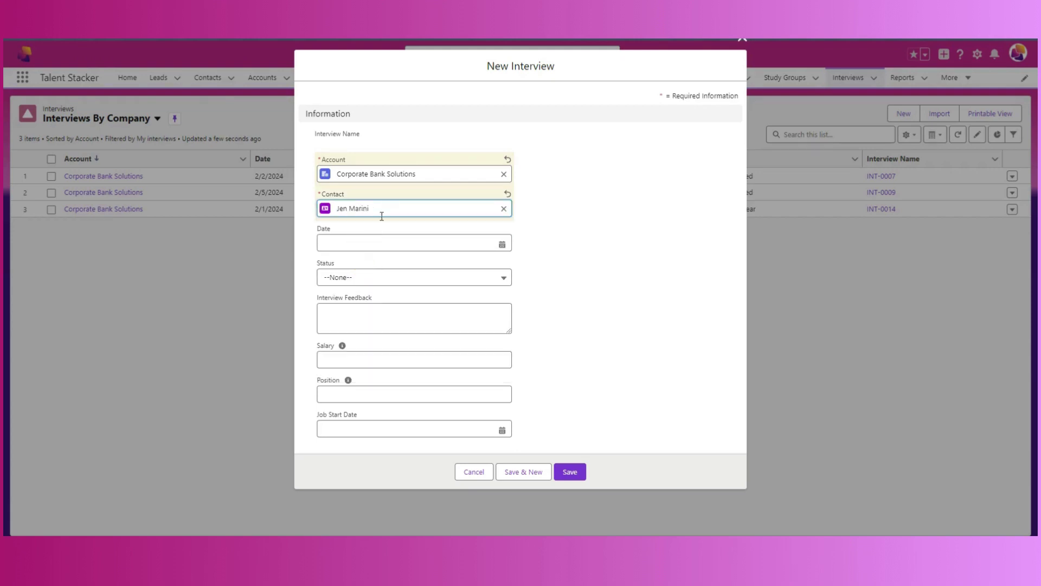
left_click(435, 244)
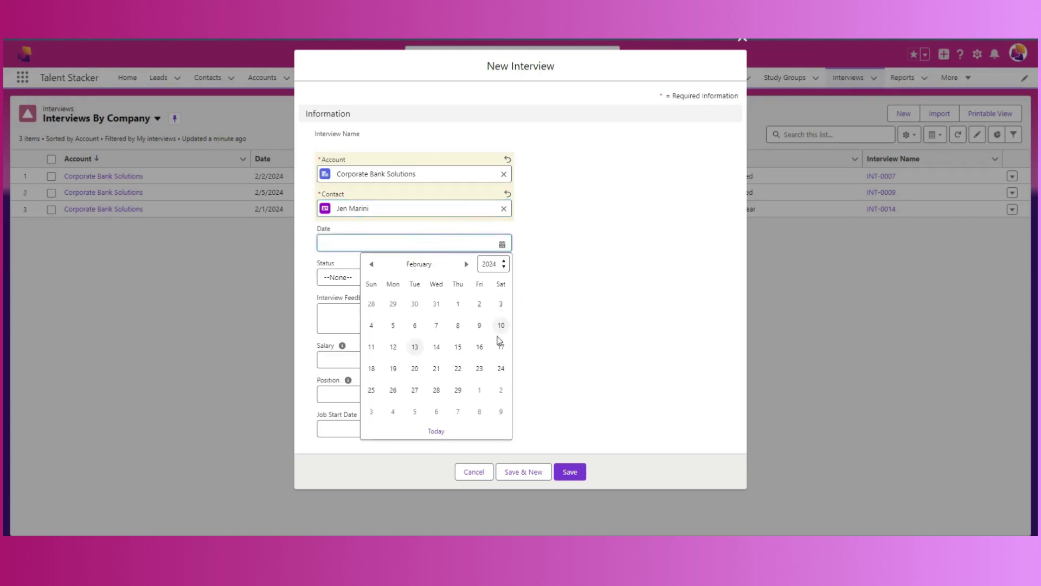
left_click(480, 344)
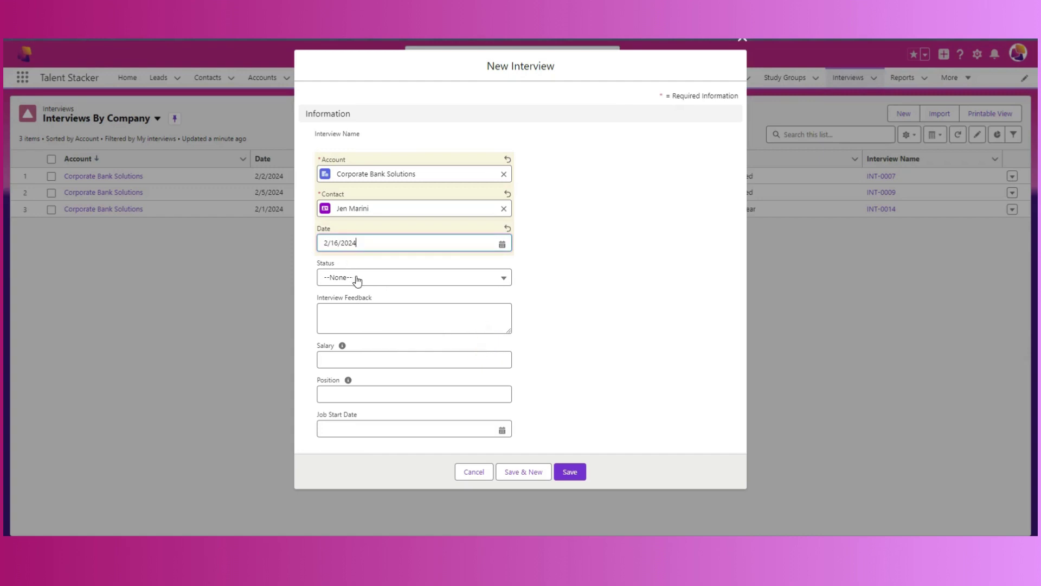
left_click(353, 243)
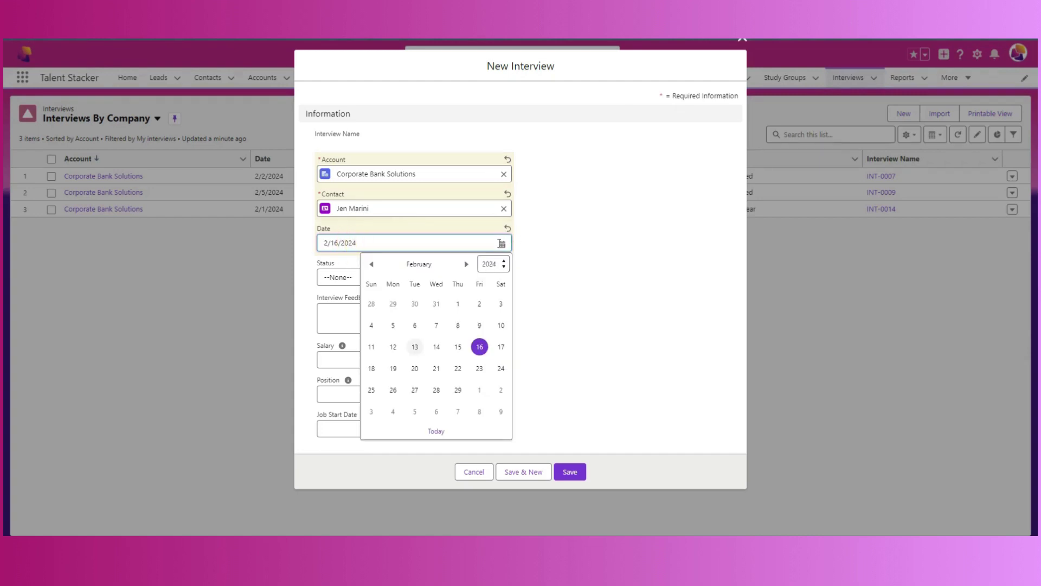
left_click(479, 304)
Set the interview's status to Waiting To Hear and its salary to 100000, leaving the feedback empty
left_click(374, 279)
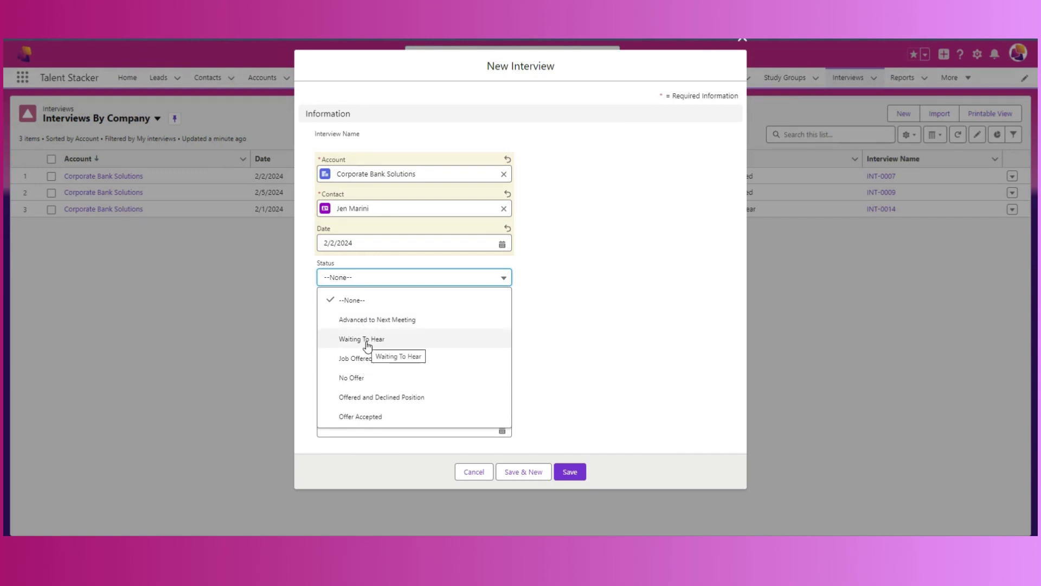
left_click(366, 340)
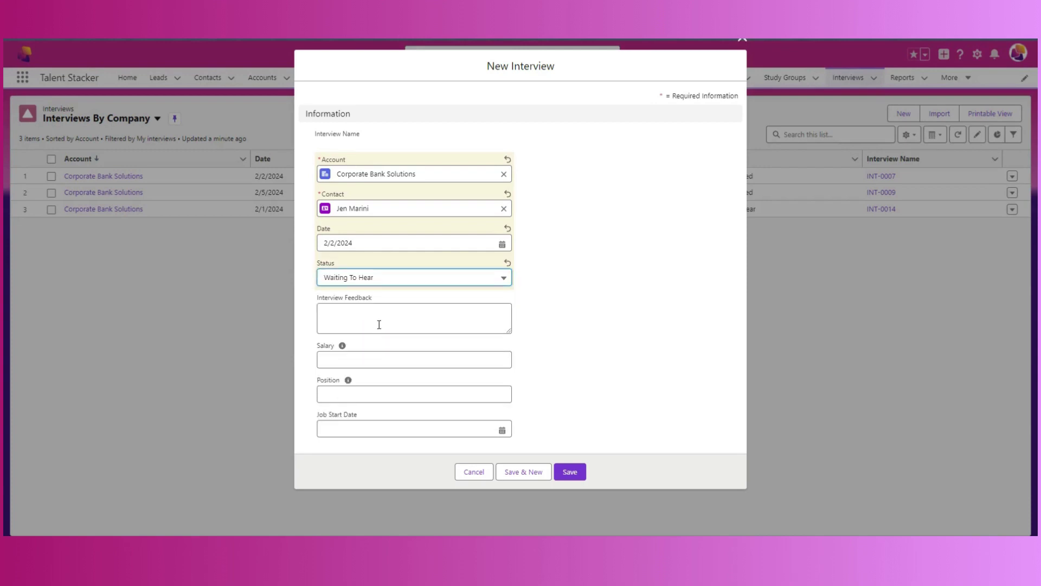
left_click(379, 325)
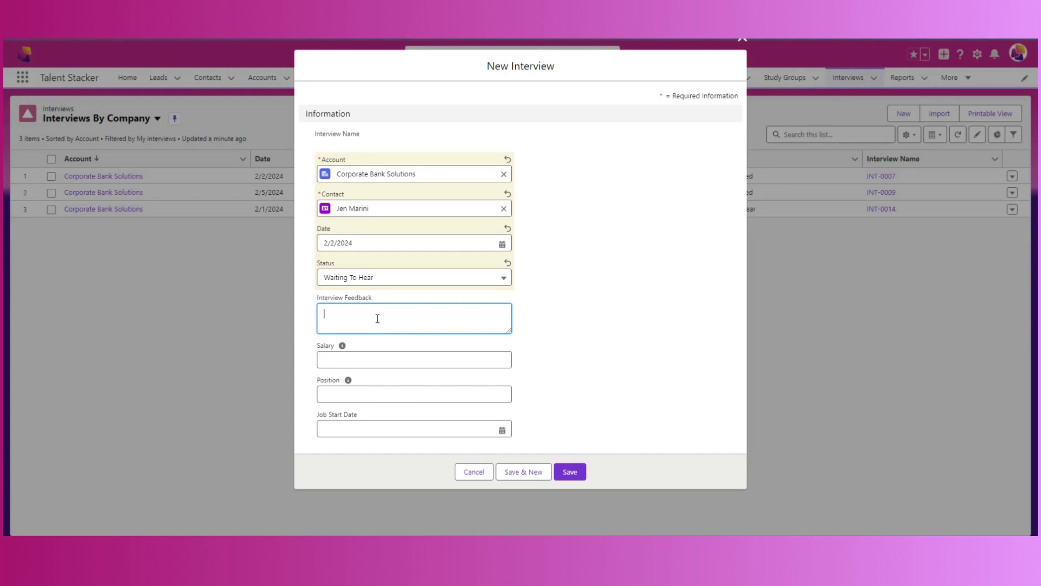
left_click(374, 362)
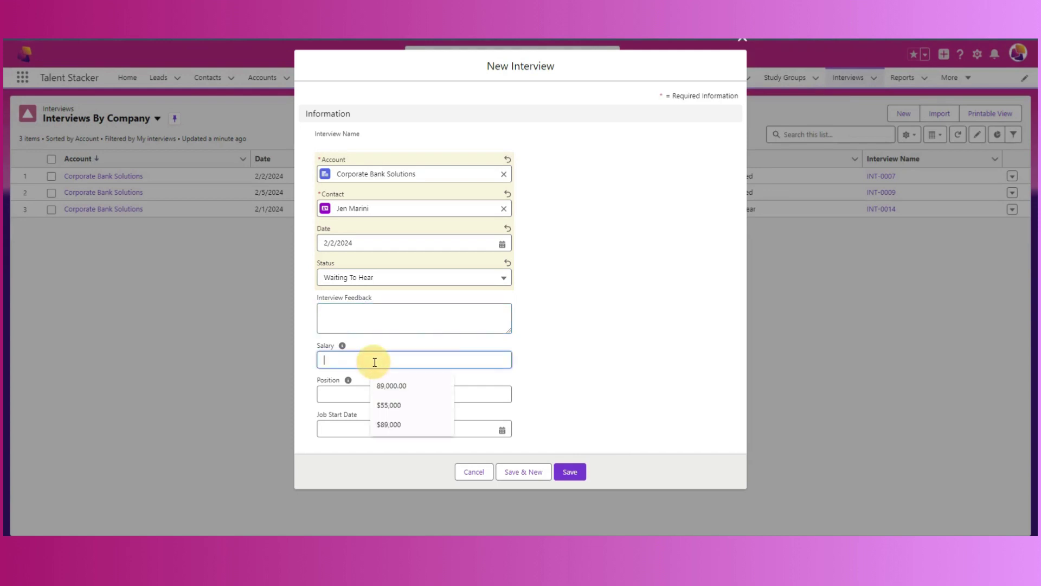
type("100000")
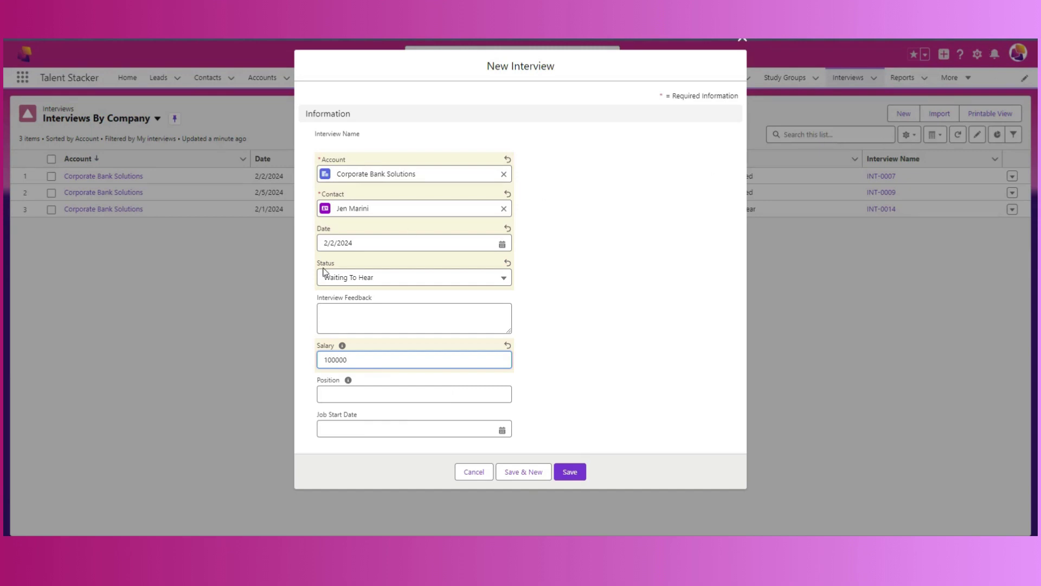
Set the interview's position to Admin and save the record
left_click(351, 395)
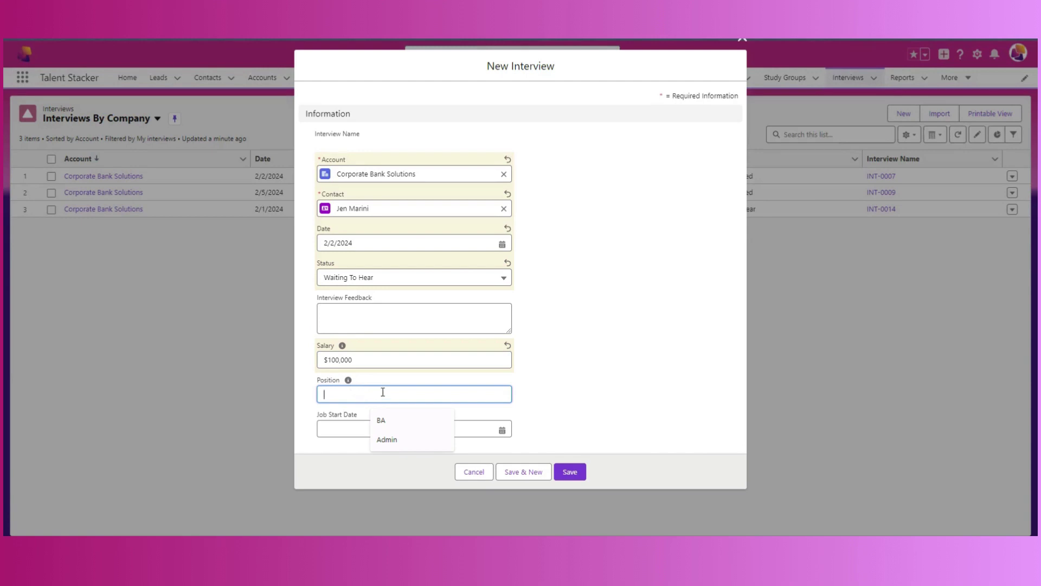
left_click(388, 440)
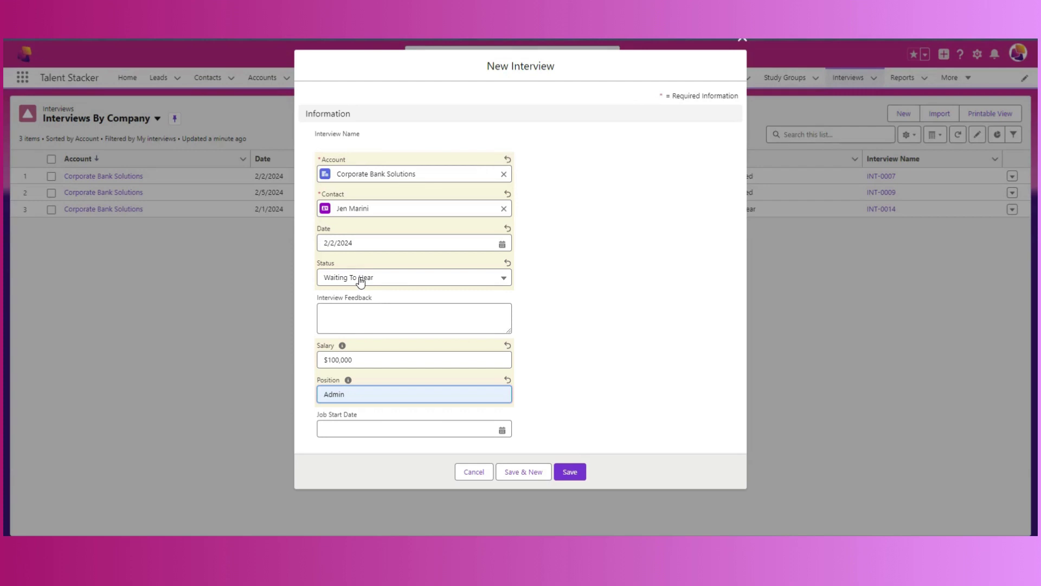
left_click(569, 472)
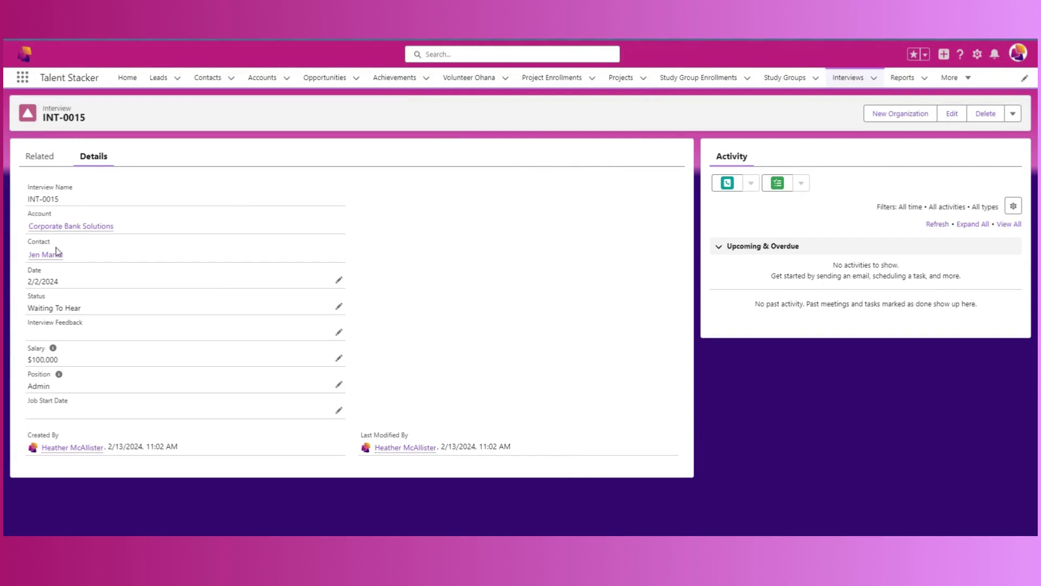
Return to the Interviews By Company list and display its Interview By Co chart
mouse_move(58, 233)
left_click(845, 81)
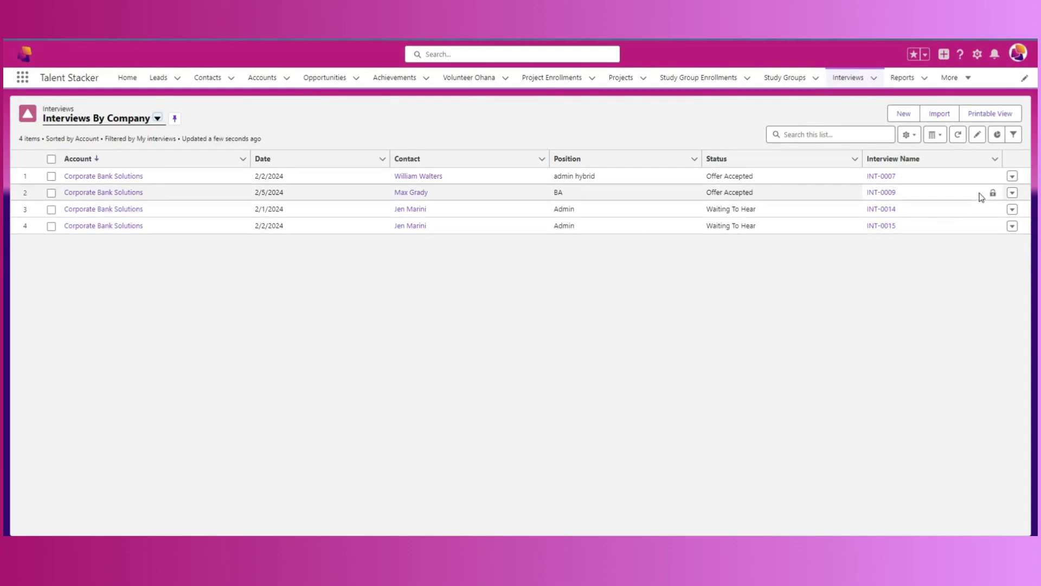
left_click(998, 135)
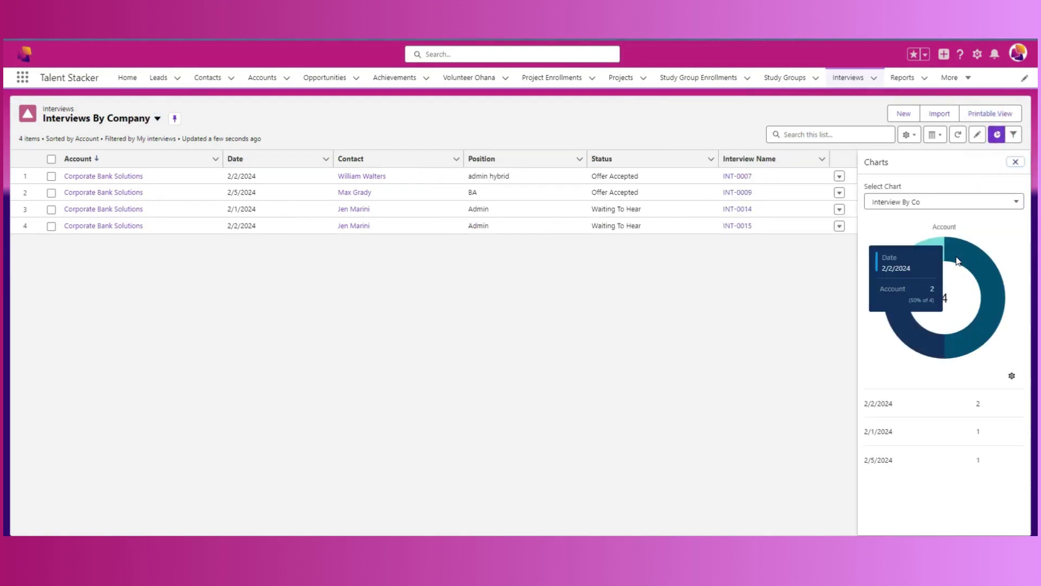
mouse_move(890, 330)
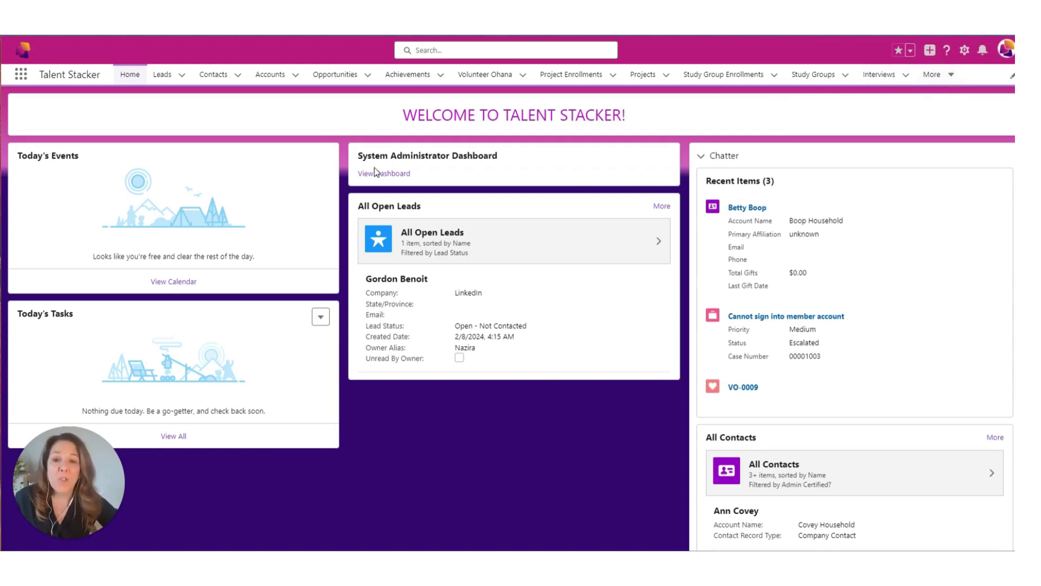
Open the System Administrator Dashboard from the list of recent dashboards
left_click(949, 76)
left_click(932, 119)
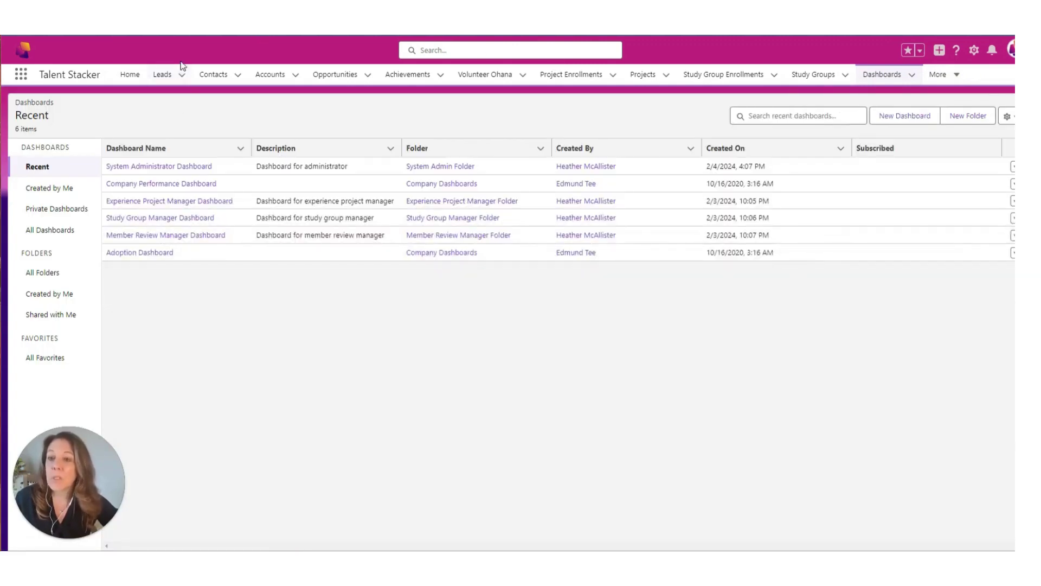
left_click(171, 168)
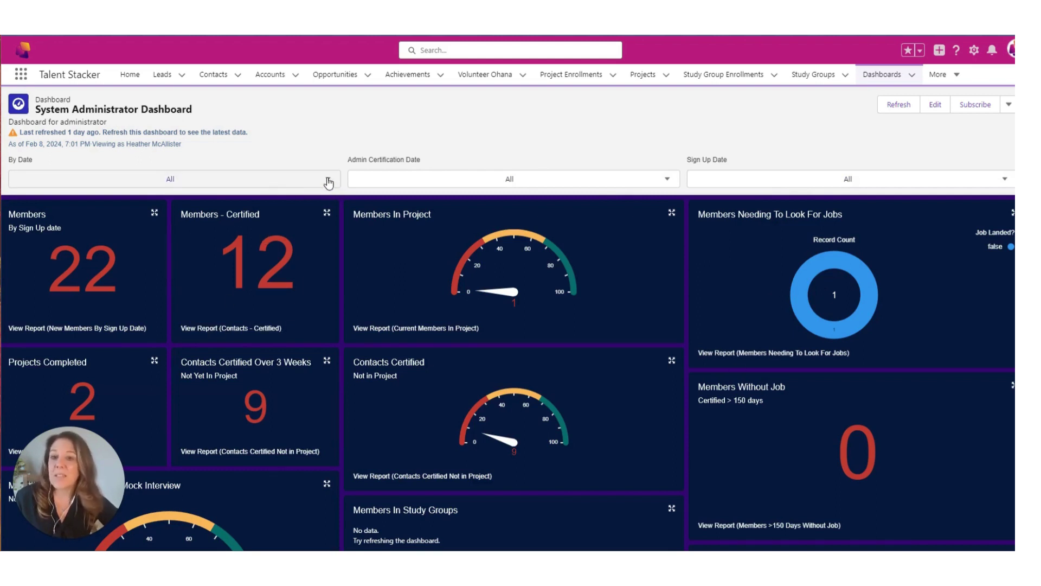
Check the By Date filter's choices and set the Admin Certification Date filter to equals THIS MONTH
left_click(329, 183)
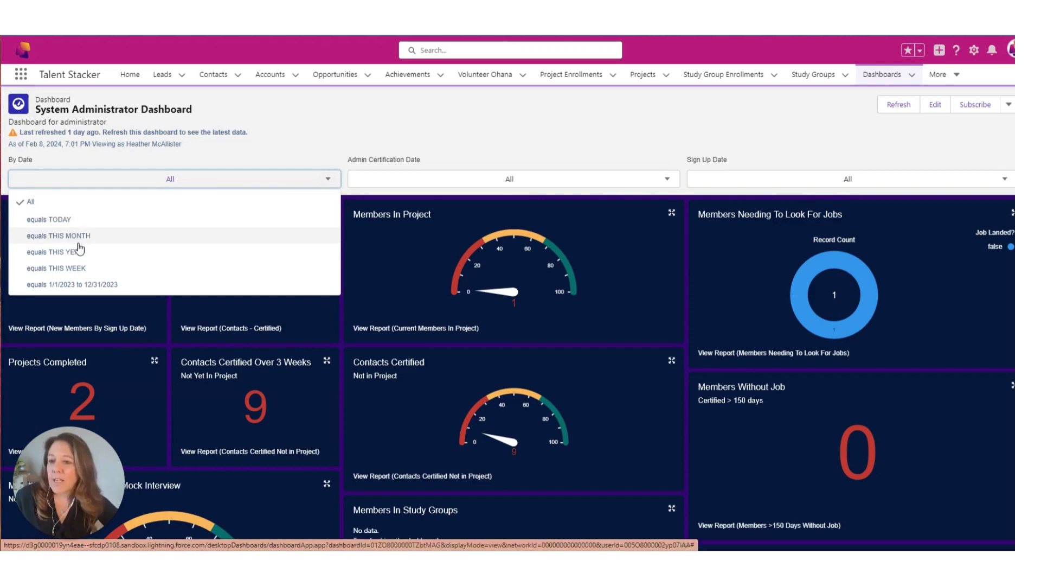
left_click(564, 184)
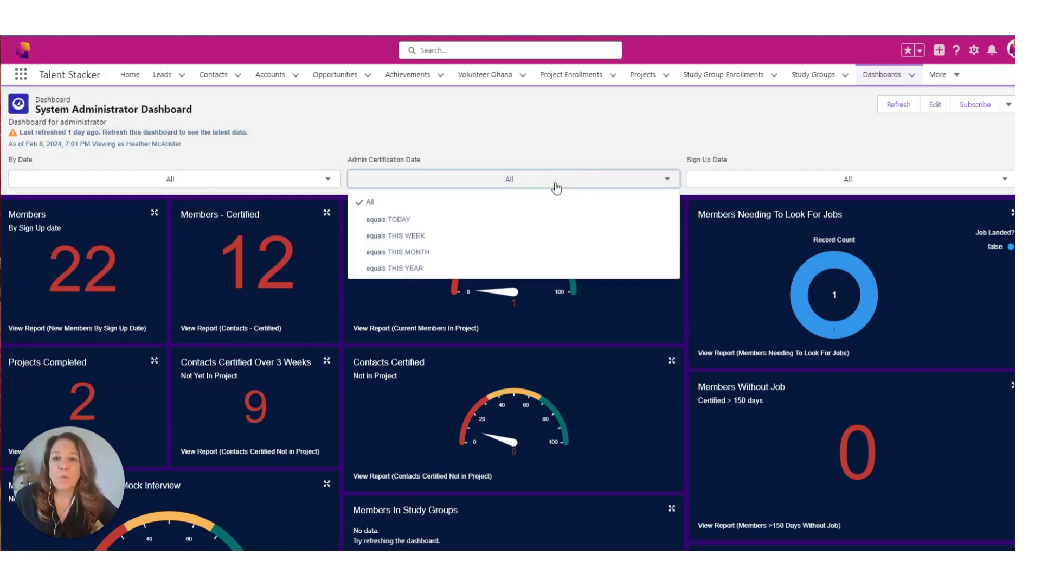
left_click(600, 132)
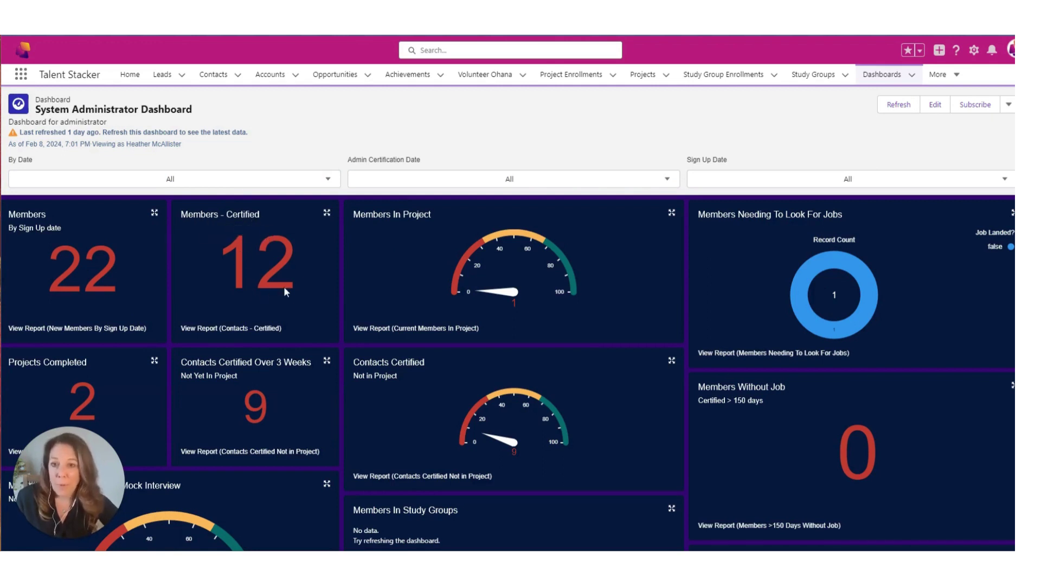
left_click(455, 182)
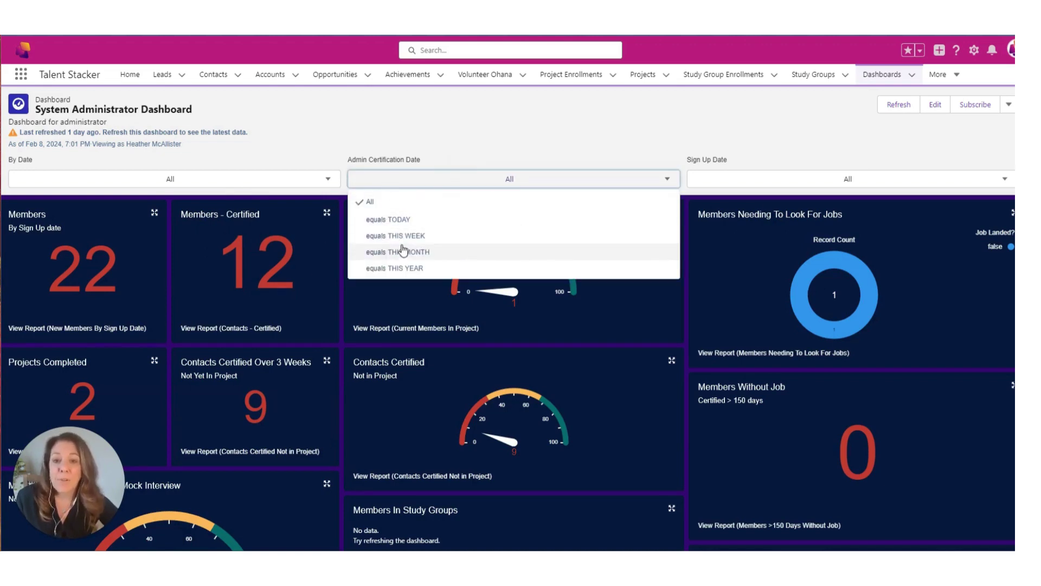
left_click(402, 251)
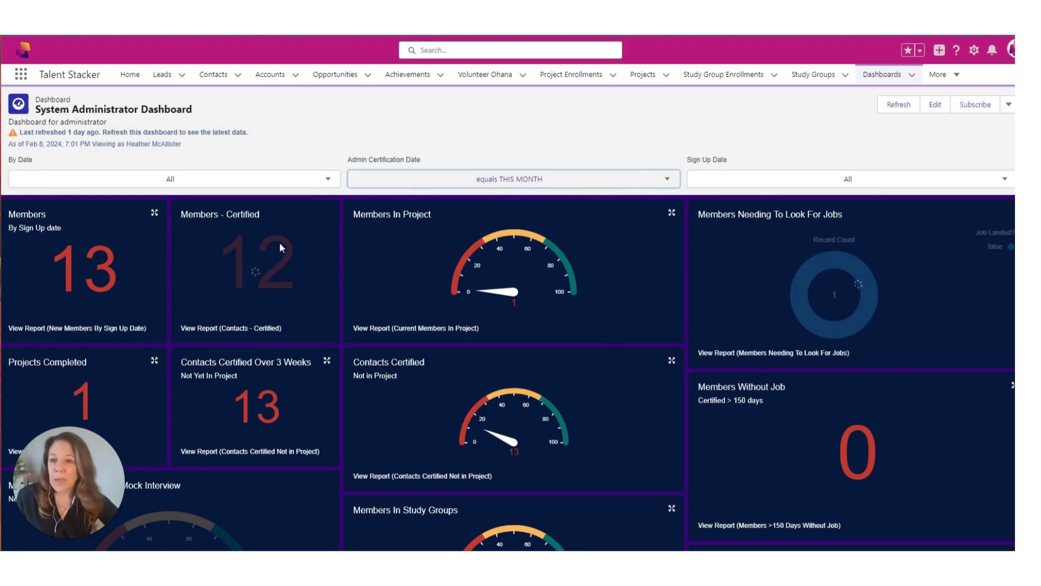
Examine the filtered dashboard's components on projects, study groups, mock interviews and jobs landed
scroll(917, 242, "down", 1)
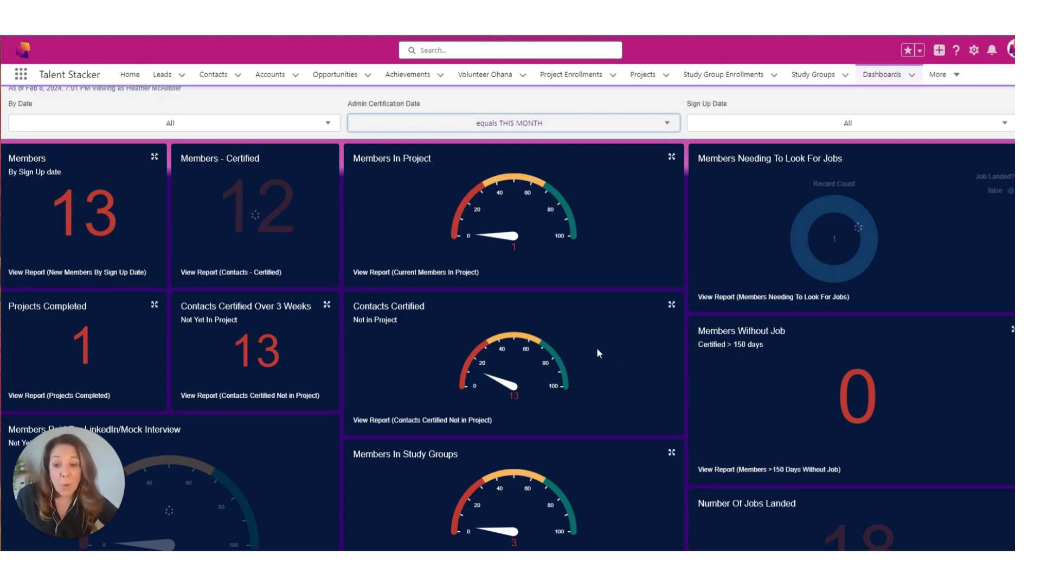
scroll(597, 347, "down", 3)
scroll(598, 337, "down", 2)
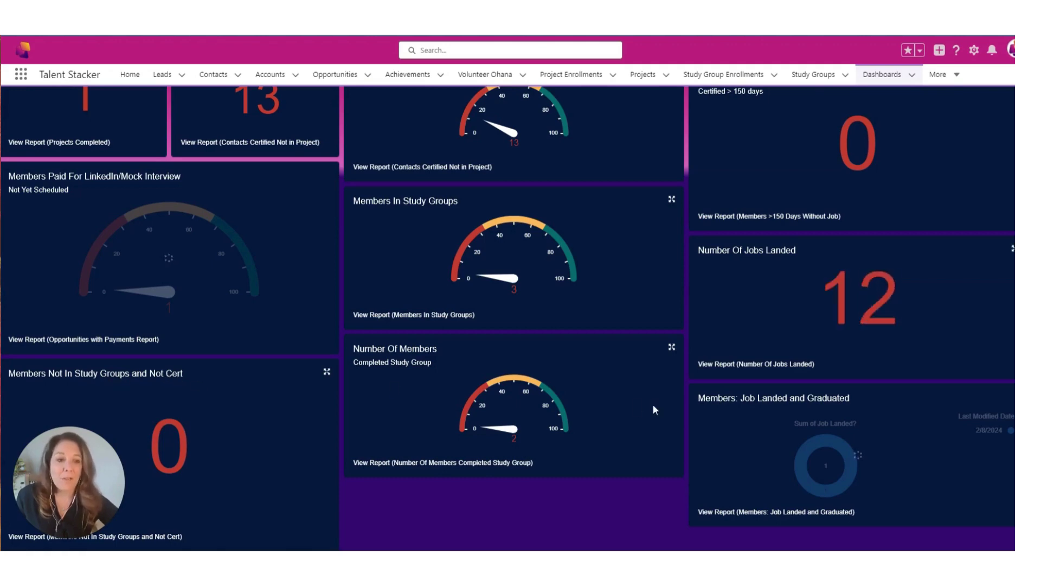
scroll(651, 390, "up", 5)
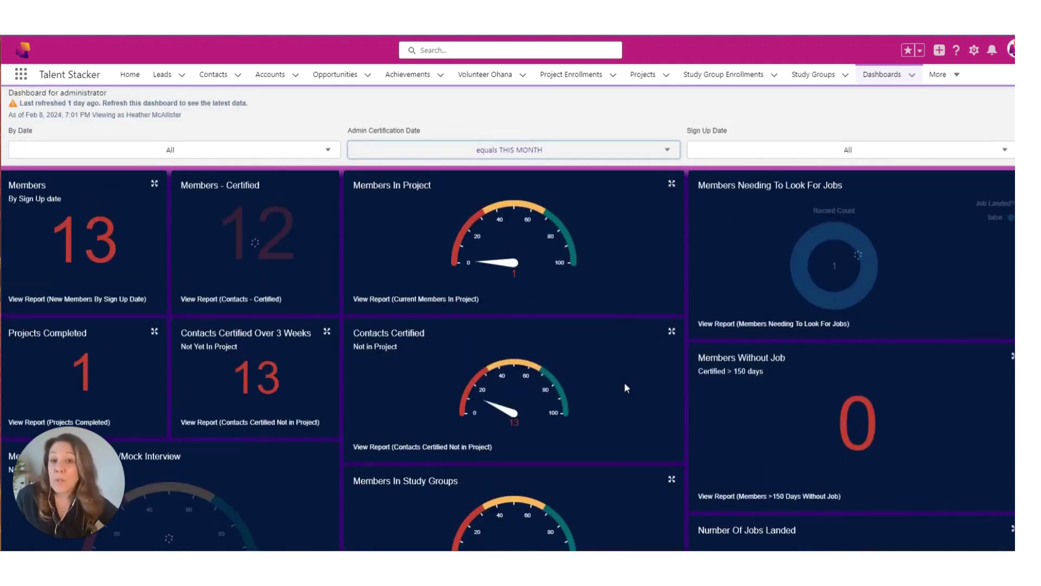
Reset the dashboard's Admin Certification Date filter to All, then set it to equals THIS WEEK and check its other choices
left_click(569, 157)
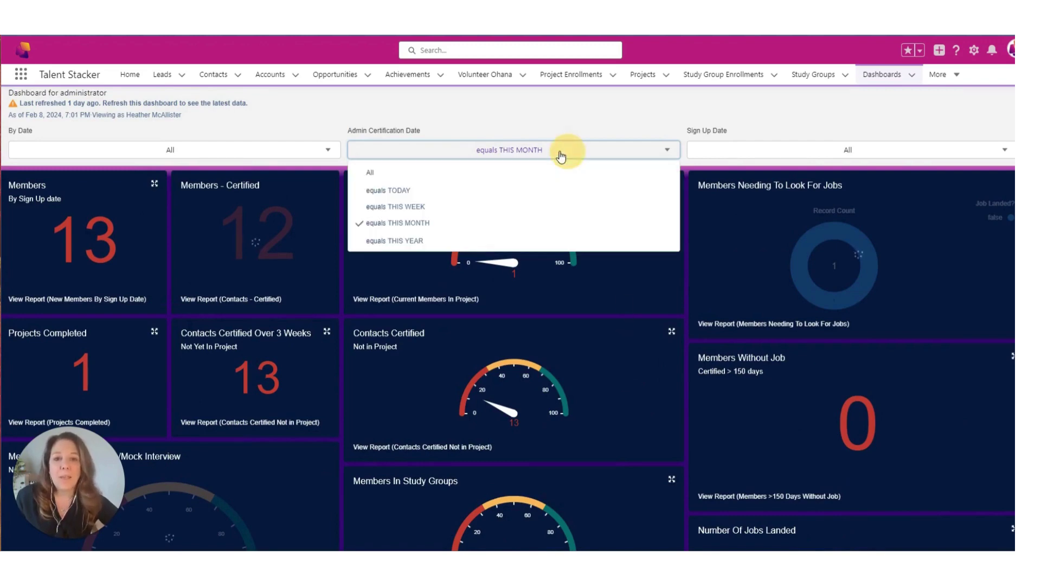
left_click(370, 170)
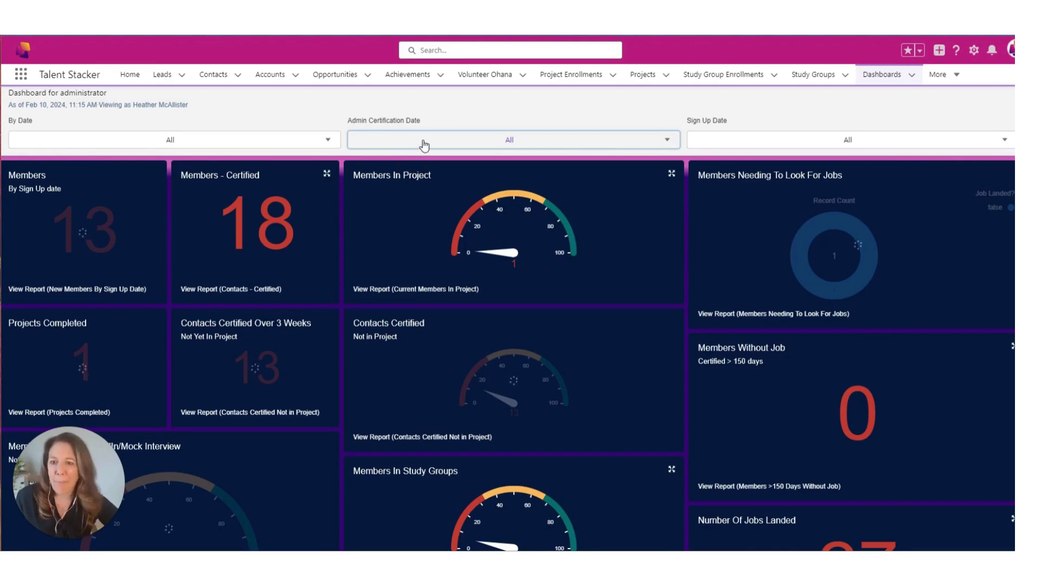
left_click(424, 145)
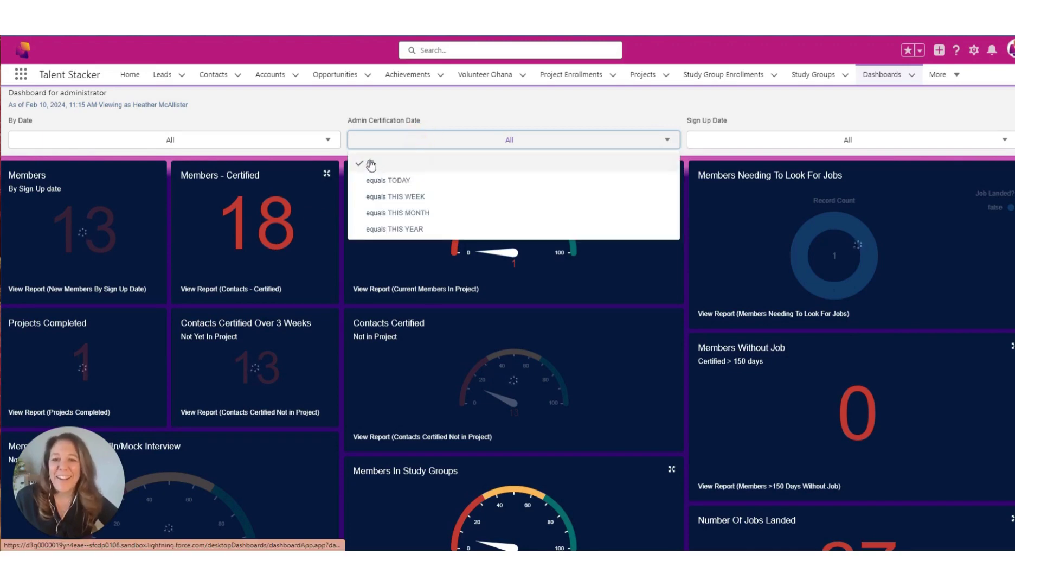
left_click(379, 197)
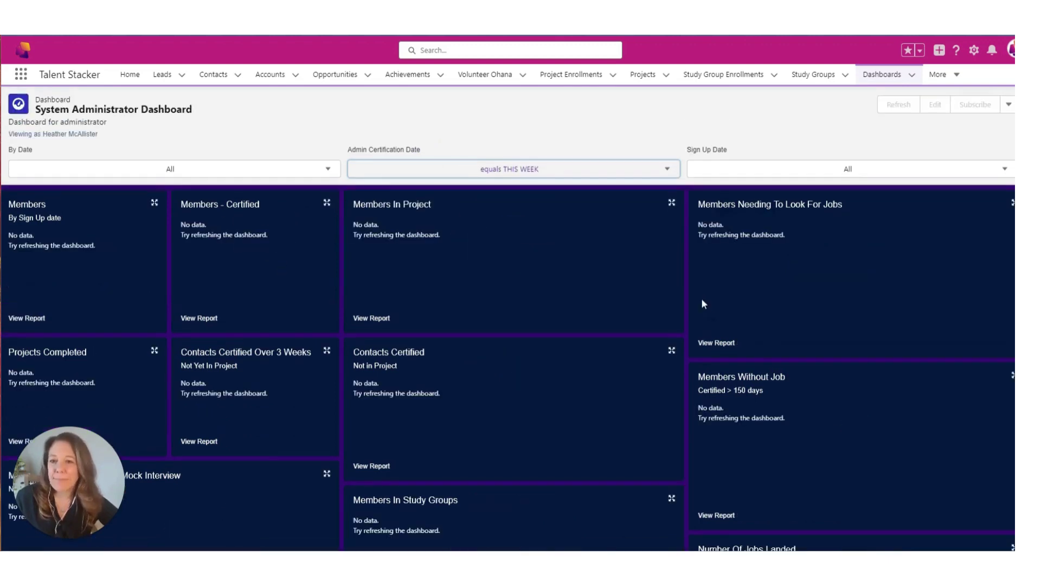
left_click(387, 170)
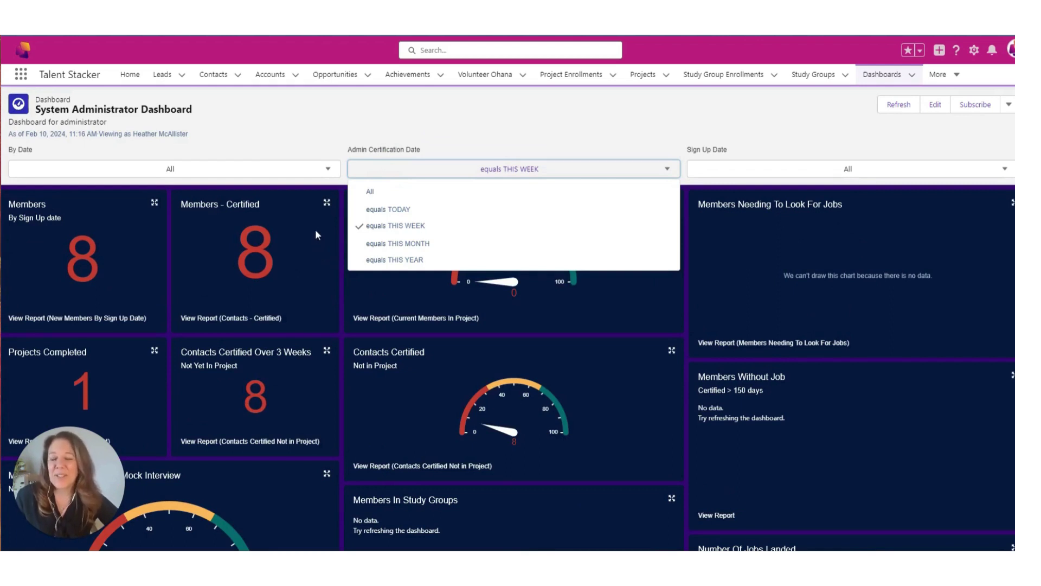
left_click(571, 129)
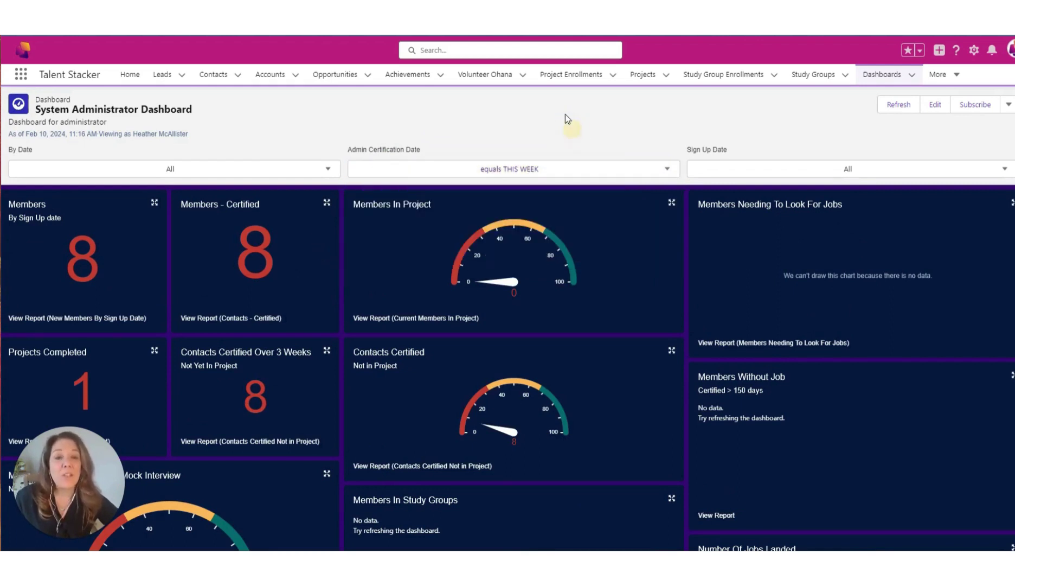